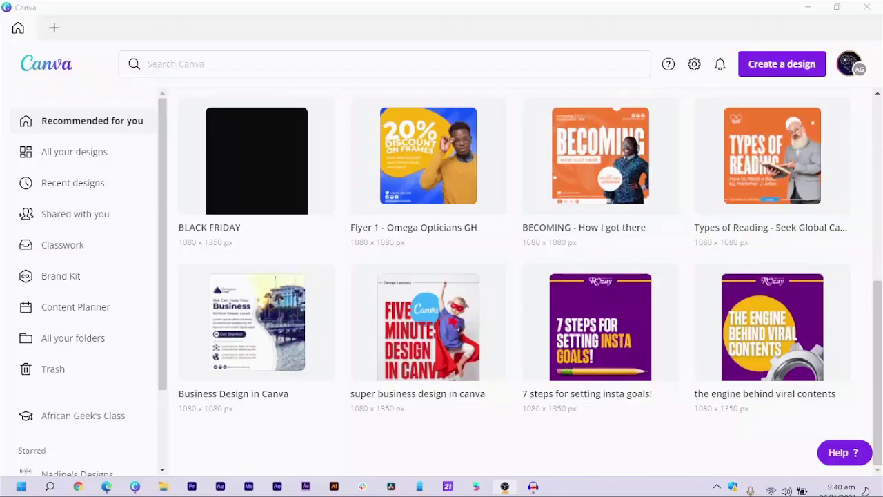
# - Start a new blank 5-second video design and scroll down the left sidebar
pyautogui.click(752, 68)
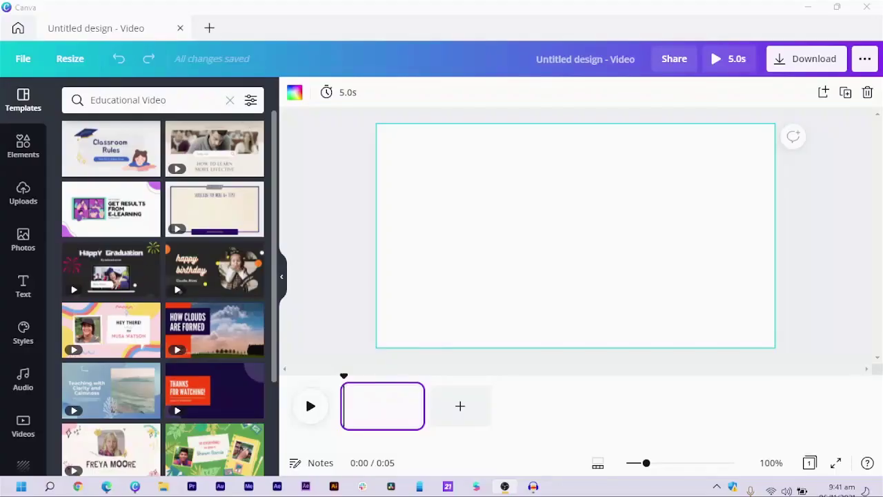
pyautogui.scroll(-3, 59, 338)
pyautogui.scroll(-5, 24, 385)
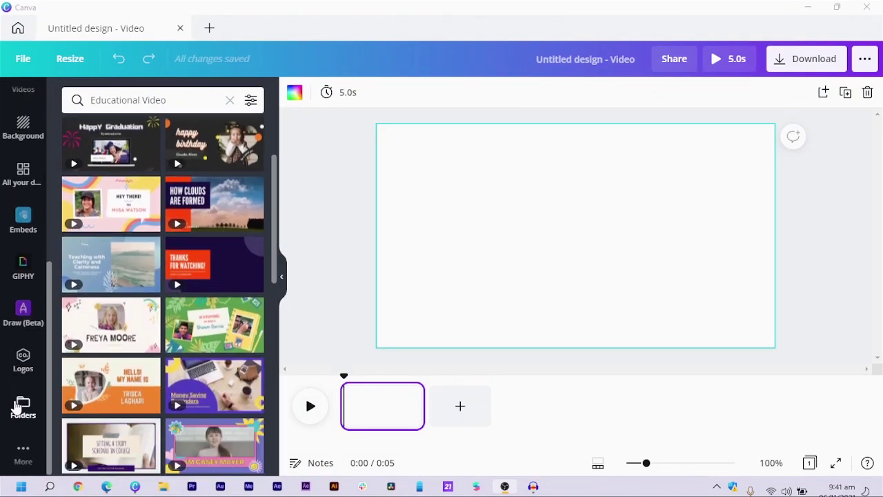
# - Open the Draw (Beta) app from the More apps list
pyautogui.click(24, 456)
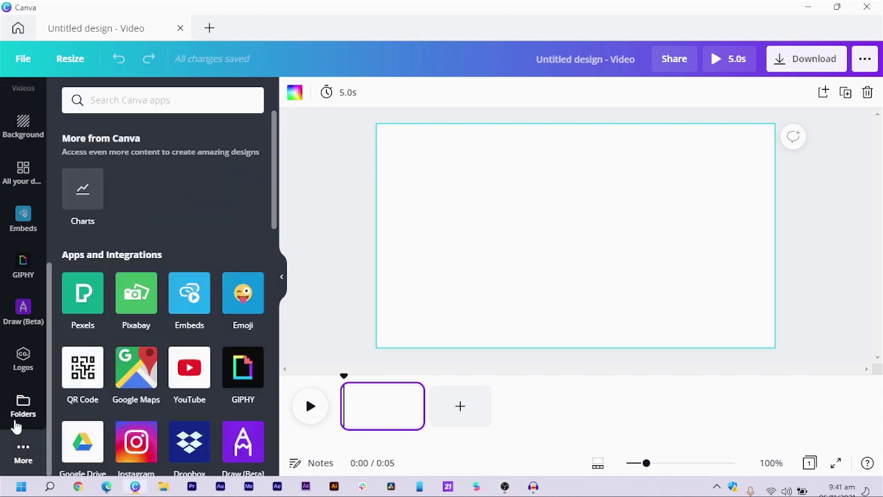
pyautogui.scroll(-5, 159, 394)
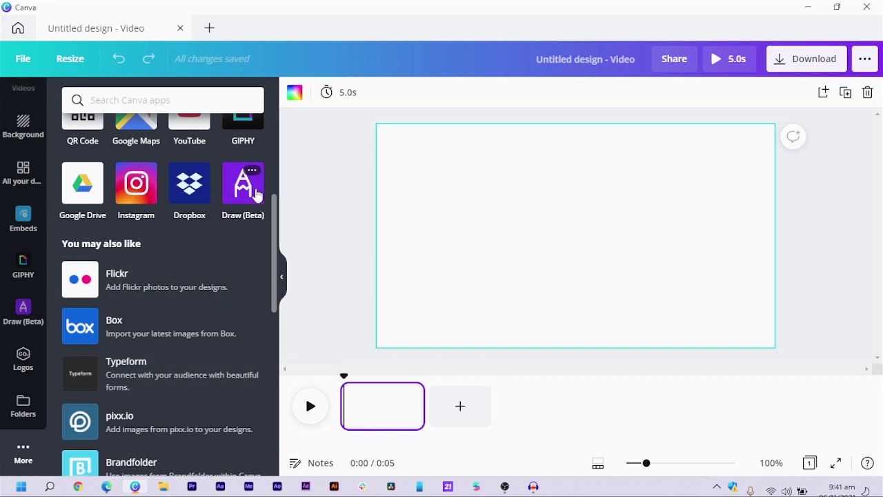
pyautogui.click(25, 323)
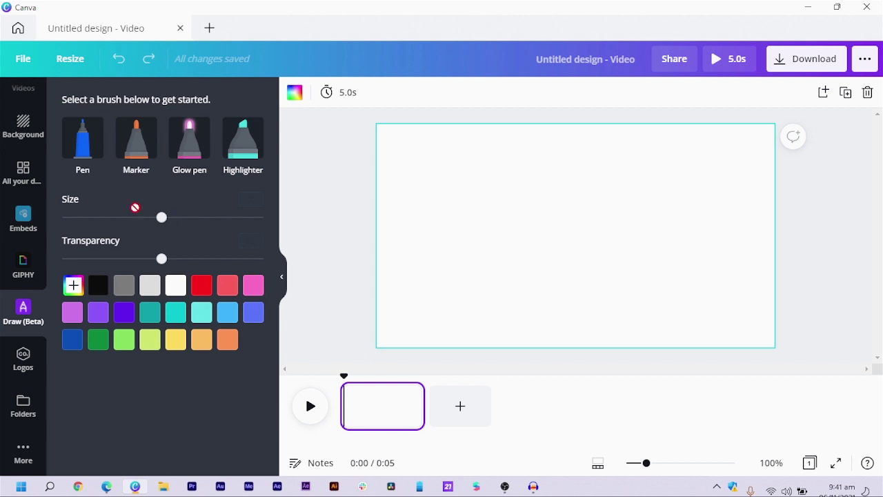
# - With the dark blue Pen brush, hand-write a signature-style name across the page
pyautogui.click(77, 139)
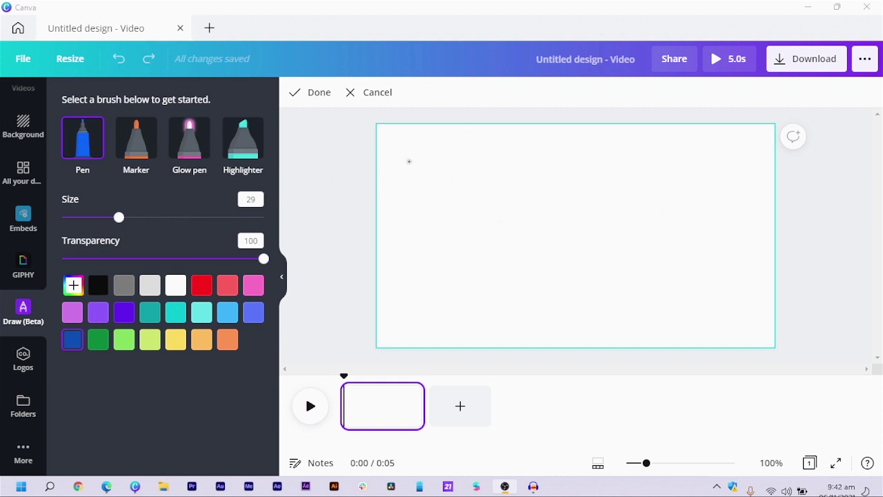
pyautogui.moveTo(405, 245); pyautogui.dragTo(401, 277)
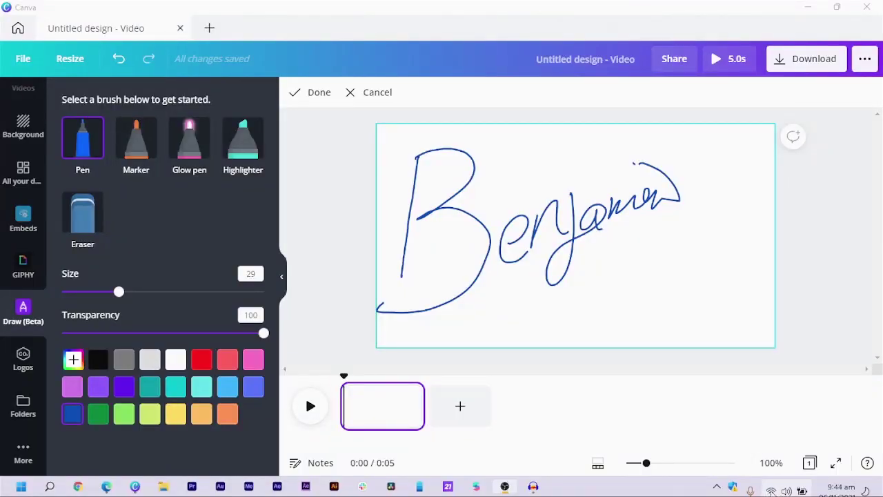
pyautogui.click(718, 487)
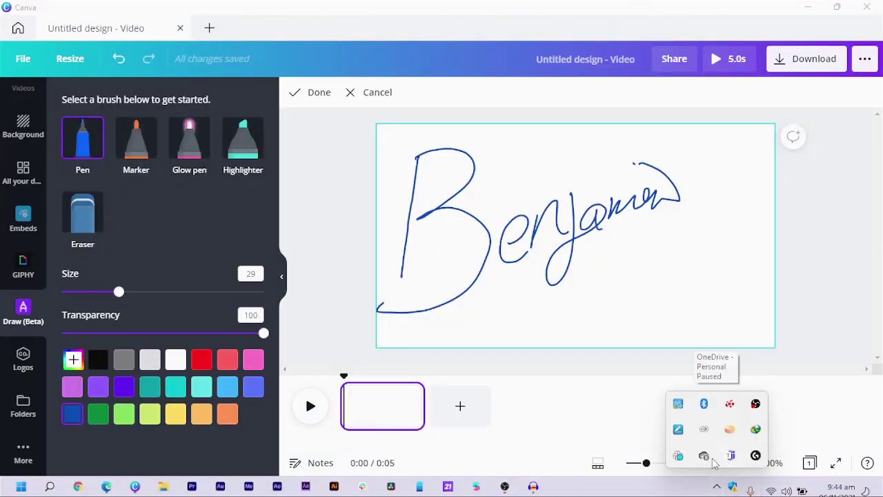
pyautogui.rightClick(679, 435)
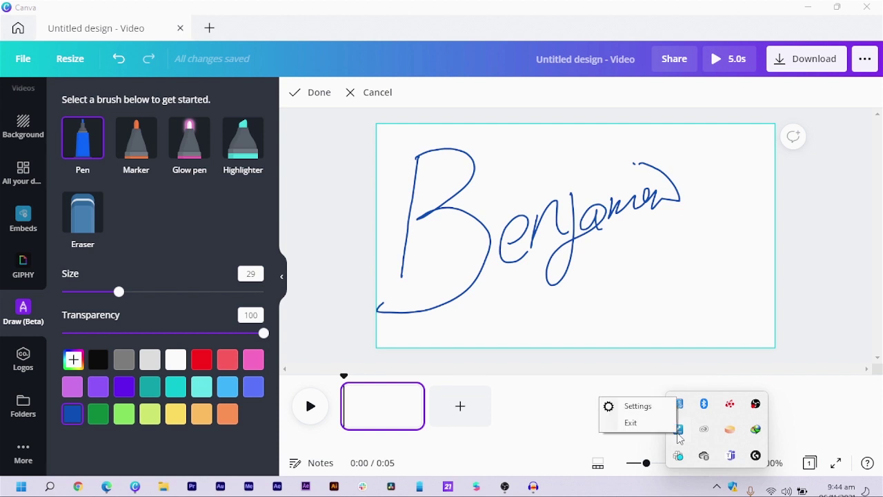
pyautogui.click(649, 406)
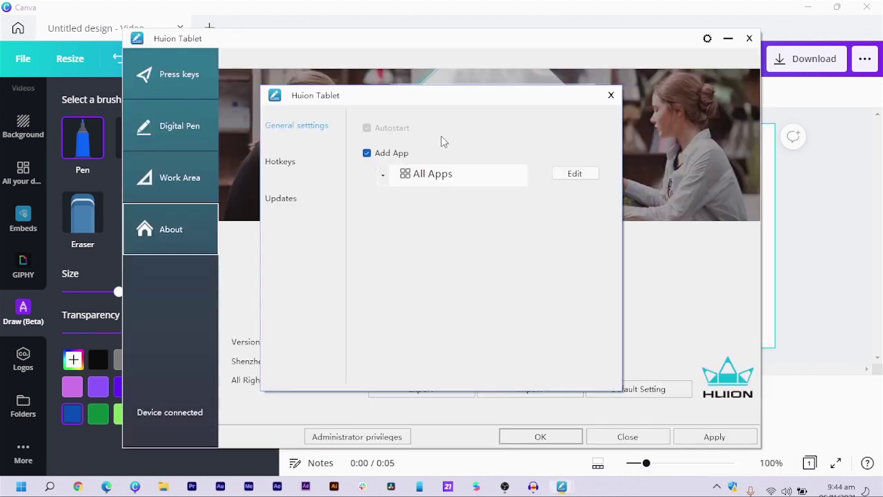
pyautogui.click(610, 97)
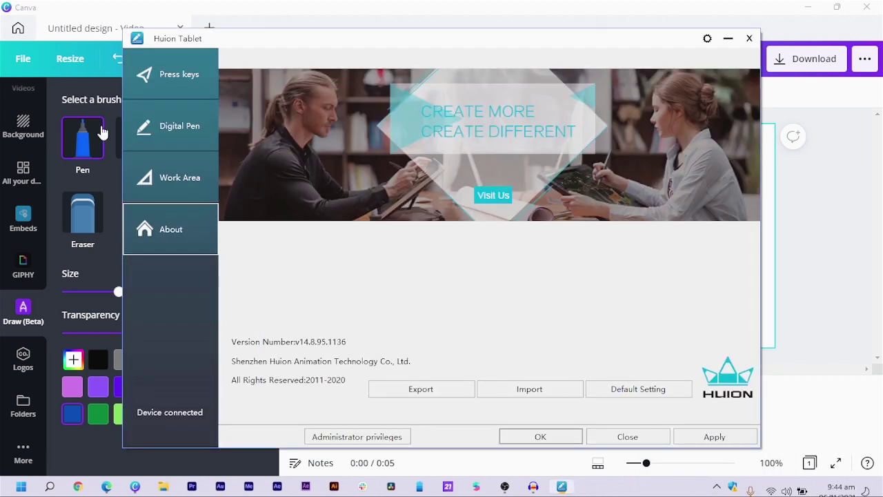
pyautogui.click(172, 185)
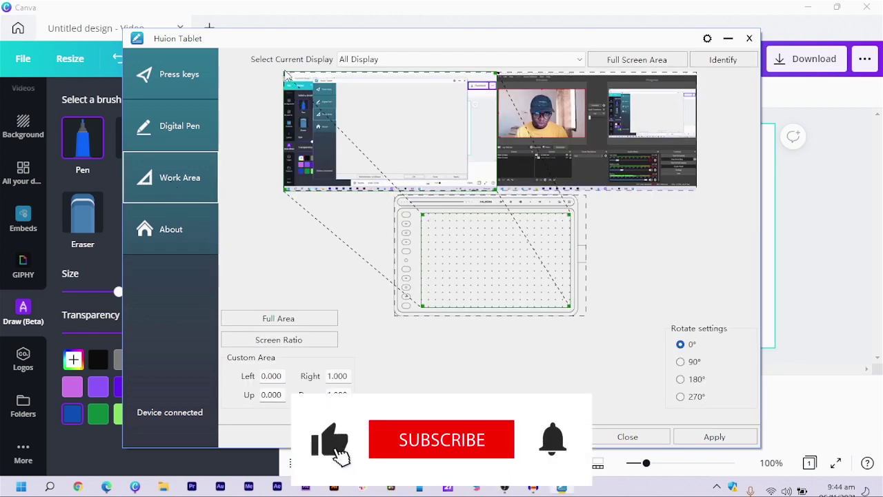
pyautogui.click(363, 59)
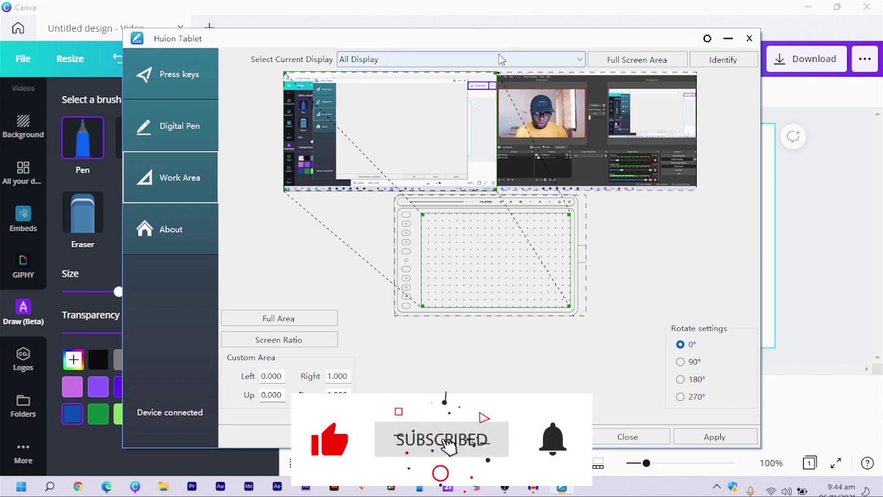
pyautogui.click(269, 114)
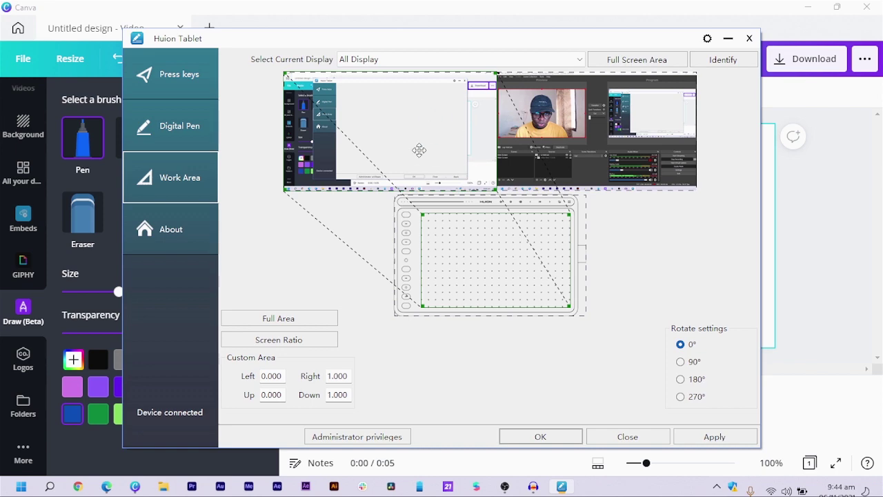
pyautogui.moveTo(552, 52); pyautogui.dragTo(598, 53)
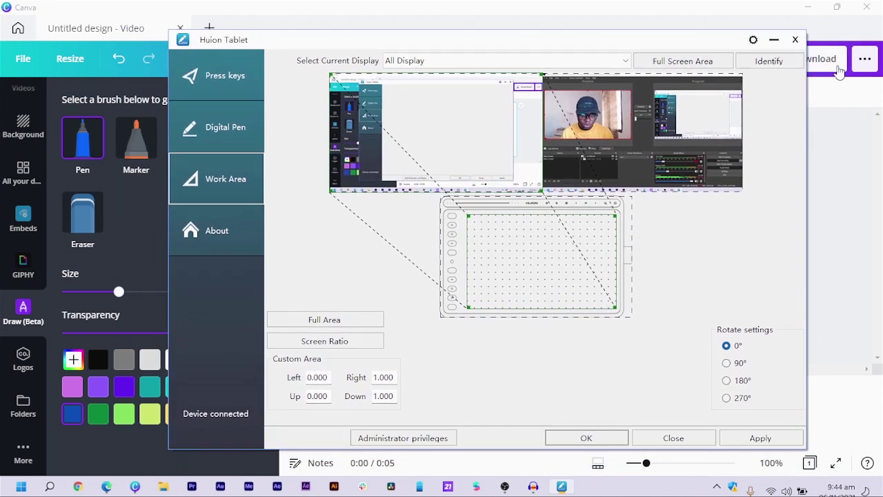
pyautogui.click(794, 42)
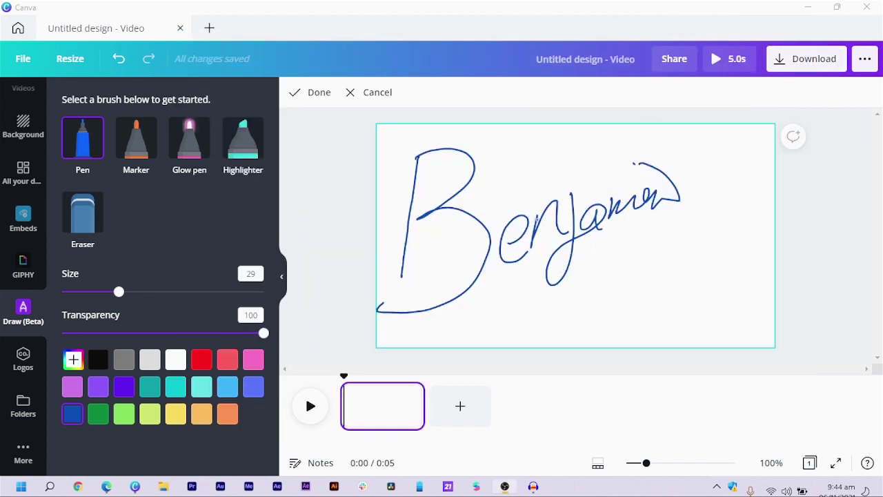
# - Clear the drawing and sketch a round head with eyes and a smiling mouth
pyautogui.click(358, 98)
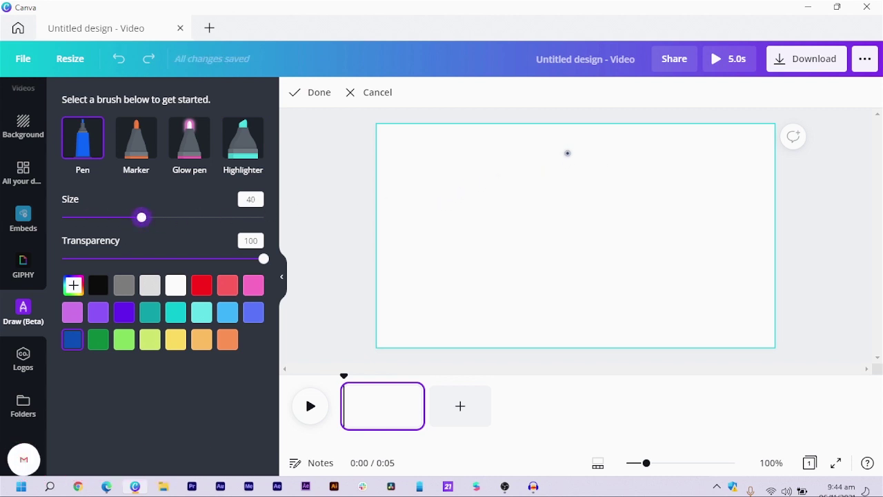
pyautogui.moveTo(575, 151)
pyautogui.mouseDown()
pyautogui.moveTo(606, 169)
pyautogui.moveTo(599, 202)
pyautogui.moveTo(573, 219)
pyautogui.moveTo(544, 202)
pyautogui.moveTo(538, 182)
pyautogui.moveTo(579, 150)
pyautogui.mouseUp()
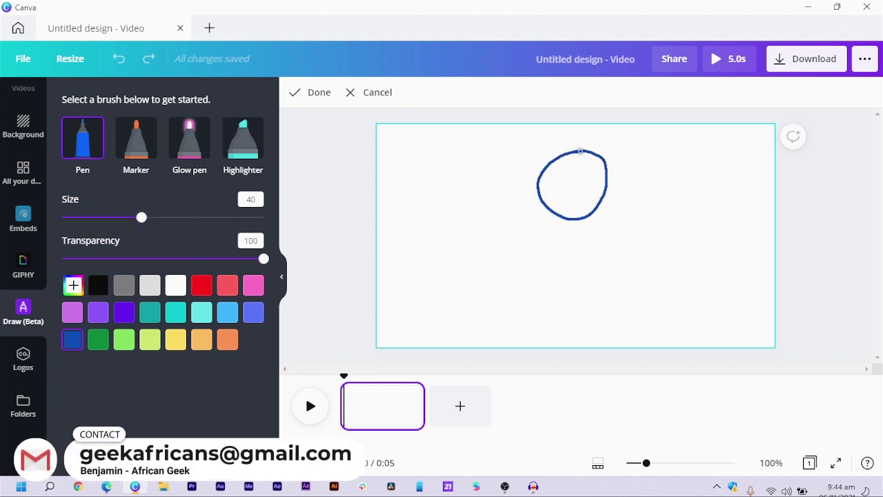
pyautogui.moveTo(597, 178); pyautogui.dragTo(544, 185)
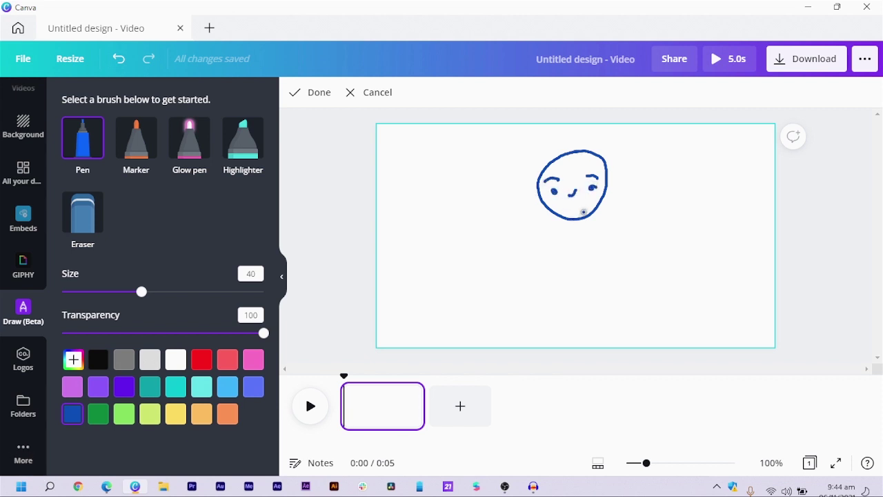
pyautogui.moveTo(582, 209)
pyautogui.mouseDown()
pyautogui.moveTo(600, 231)
pyautogui.moveTo(556, 236)
pyautogui.moveTo(556, 243)
pyautogui.moveTo(598, 237)
pyautogui.moveTo(593, 248)
pyautogui.moveTo(612, 223)
pyautogui.moveTo(643, 224)
pyautogui.moveTo(663, 250)
pyautogui.mouseUp()
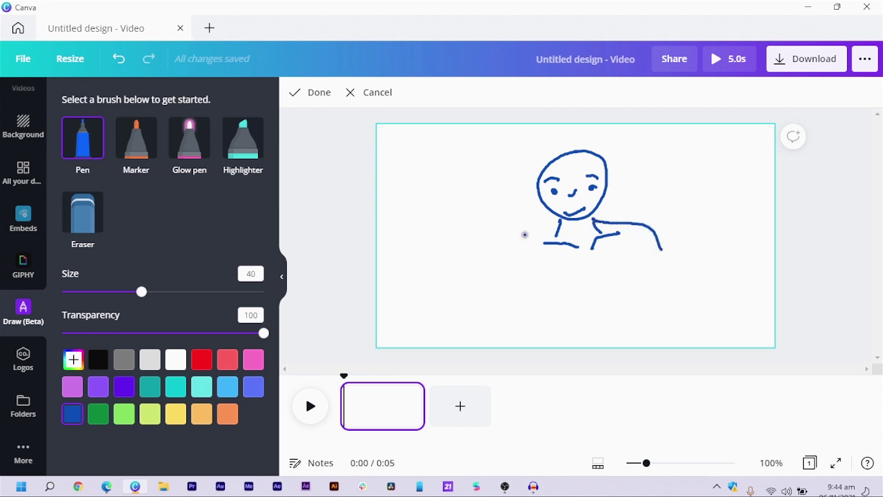
# - Draw the shoulders, chest lines, both arms and torso sides of the figure
pyautogui.moveTo(560, 220)
pyautogui.mouseDown()
pyautogui.moveTo(520, 240)
pyautogui.moveTo(512, 274)
pyautogui.mouseUp()
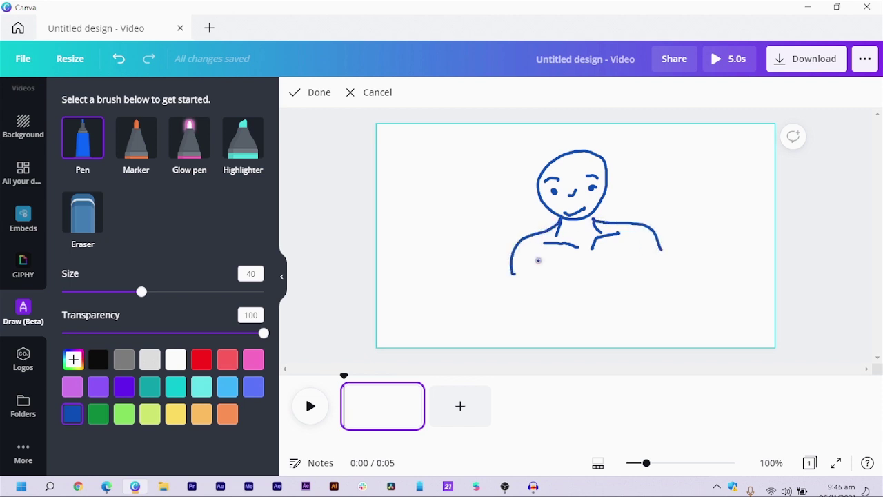
pyautogui.moveTo(633, 266)
pyautogui.mouseDown()
pyautogui.moveTo(535, 277)
pyautogui.moveTo(634, 261)
pyautogui.moveTo(651, 284)
pyautogui.mouseUp()
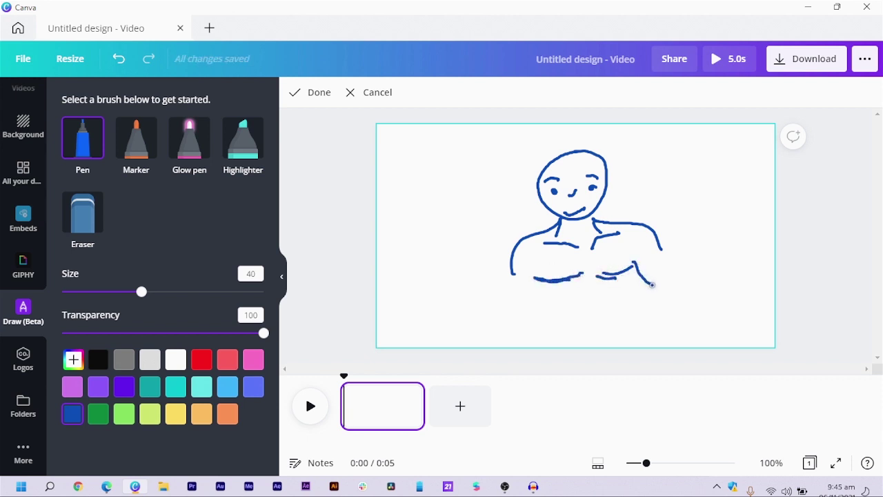
pyautogui.moveTo(657, 252)
pyautogui.mouseDown()
pyautogui.moveTo(672, 265)
pyautogui.moveTo(673, 301)
pyautogui.moveTo(660, 315)
pyautogui.mouseUp()
pyautogui.moveTo(544, 279); pyautogui.dragTo(525, 311)
pyautogui.moveTo(511, 274)
pyautogui.mouseDown()
pyautogui.moveTo(518, 308)
pyautogui.moveTo(536, 308)
pyautogui.moveTo(528, 341)
pyautogui.mouseUp()
pyautogui.moveTo(511, 302)
pyautogui.mouseDown()
pyautogui.moveTo(511, 338)
pyautogui.moveTo(526, 333)
pyautogui.mouseUp()
pyautogui.moveTo(630, 274); pyautogui.dragTo(635, 312)
pyautogui.moveTo(545, 289); pyautogui.dragTo(571, 336)
pyautogui.moveTo(628, 271)
pyautogui.mouseDown()
pyautogui.moveTo(622, 327)
pyautogui.moveTo(619, 311)
pyautogui.moveTo(639, 357)
pyautogui.mouseUp()
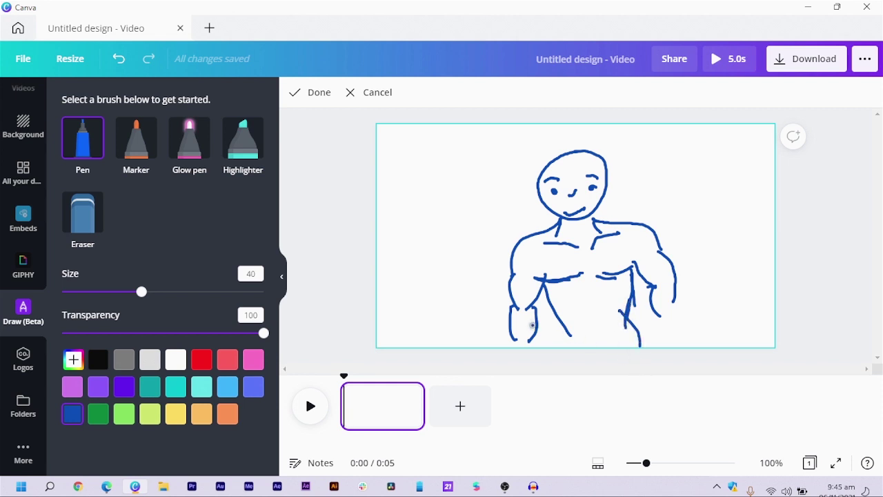
pyautogui.moveTo(550, 320); pyautogui.dragTo(559, 364)
# - Add belly ab lines and both hands, then at Pen size 17 begin a thin head outline on the left
pyautogui.moveTo(580, 305); pyautogui.dragTo(576, 316)
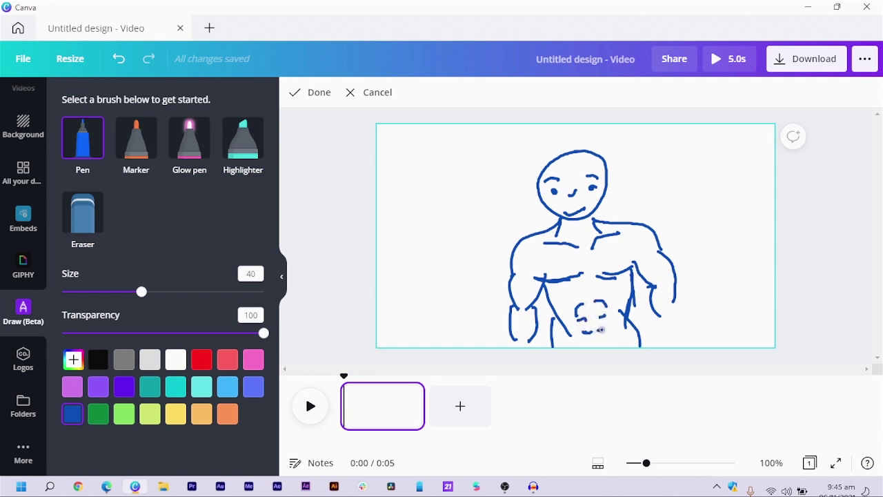
pyautogui.moveTo(591, 311)
pyautogui.mouseDown()
pyautogui.moveTo(599, 341)
pyautogui.moveTo(581, 340)
pyautogui.moveTo(617, 342)
pyautogui.mouseUp()
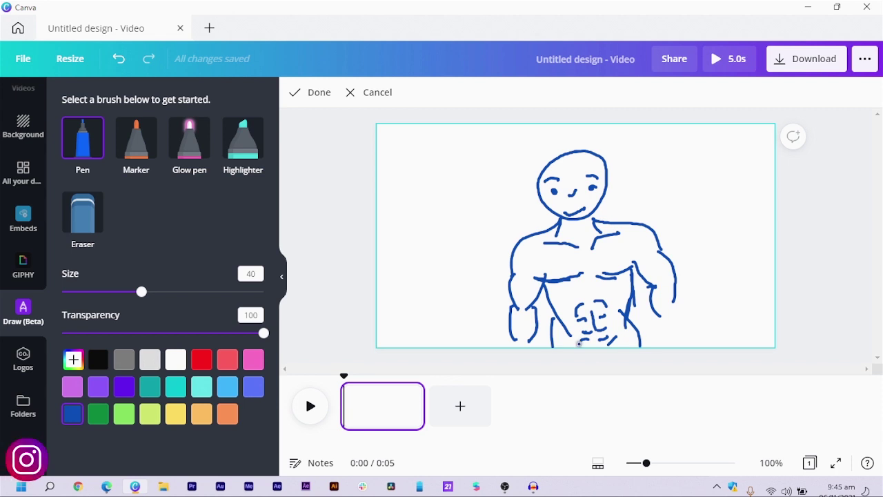
pyautogui.moveTo(537, 334)
pyautogui.mouseDown()
pyautogui.moveTo(530, 345)
pyautogui.moveTo(506, 345)
pyautogui.mouseUp()
pyautogui.moveTo(679, 306); pyautogui.dragTo(678, 325)
pyautogui.moveTo(650, 309); pyautogui.dragTo(655, 324)
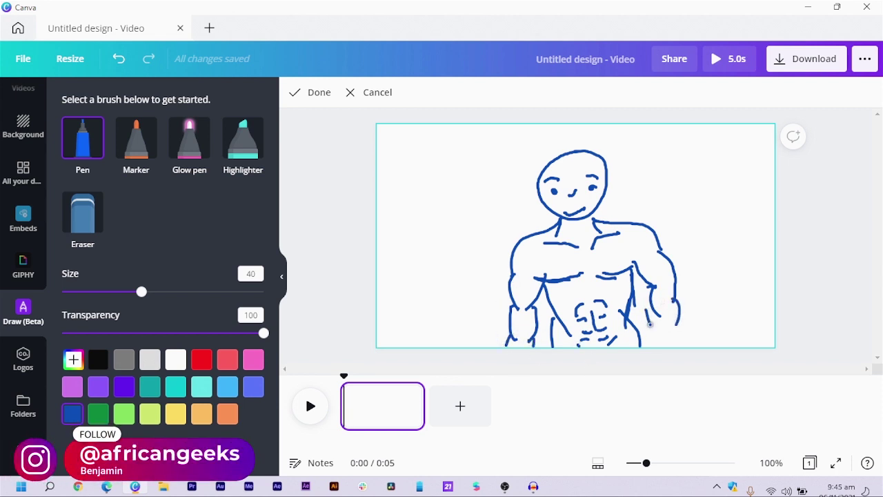
pyautogui.moveTo(141, 292); pyautogui.dragTo(95, 292)
pyautogui.moveTo(454, 156)
pyautogui.mouseDown()
pyautogui.moveTo(432, 181)
pyautogui.moveTo(446, 206)
pyautogui.mouseUp()
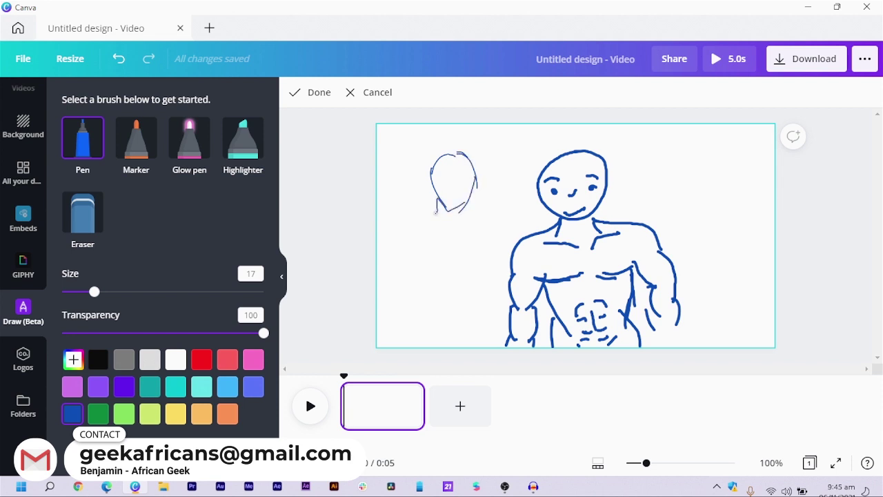
# - Finish the small head arc, then at Pen size 11 draw hair strokes across the man's head
pyautogui.moveTo(406, 181); pyautogui.dragTo(449, 154)
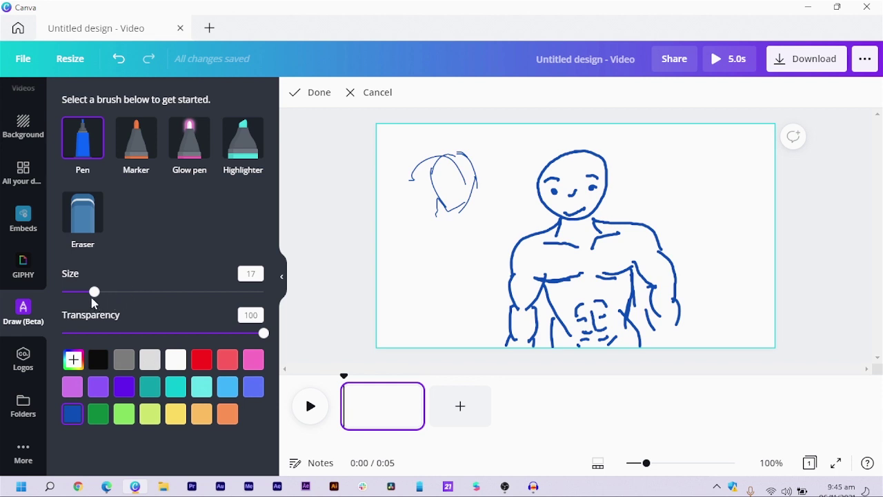
pyautogui.moveTo(94, 292)
pyautogui.mouseDown()
pyautogui.moveTo(80, 295)
pyautogui.moveTo(85, 303)
pyautogui.mouseUp()
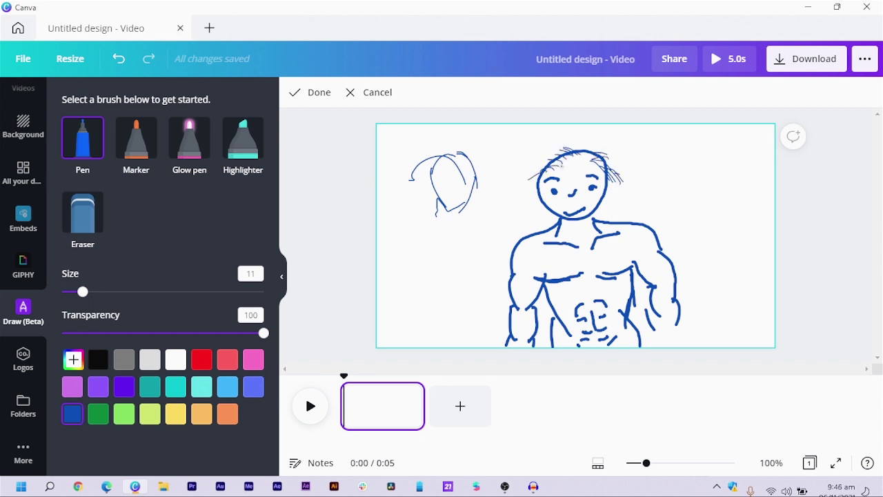
pyautogui.moveTo(579, 168); pyautogui.dragTo(541, 178)
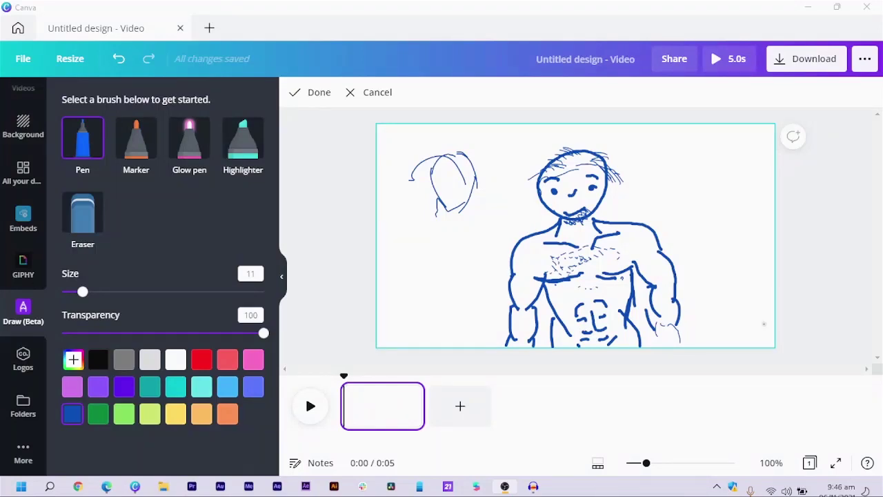
# - Draw a thick Marker arc right of the head, then a thin size-22 marker line beside the figure
pyautogui.click(140, 156)
pyautogui.moveTo(668, 145); pyautogui.dragTo(704, 196)
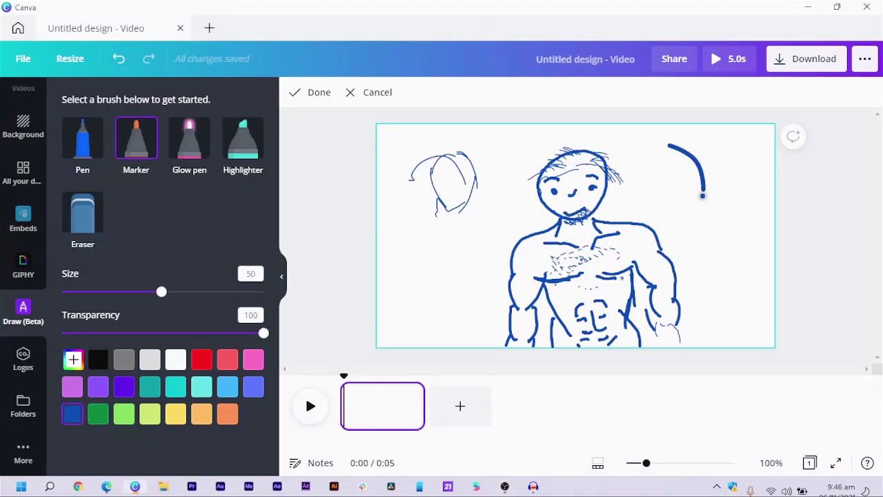
pyautogui.moveTo(668, 146)
pyautogui.mouseDown()
pyautogui.moveTo(661, 153)
pyautogui.moveTo(673, 205)
pyautogui.mouseUp()
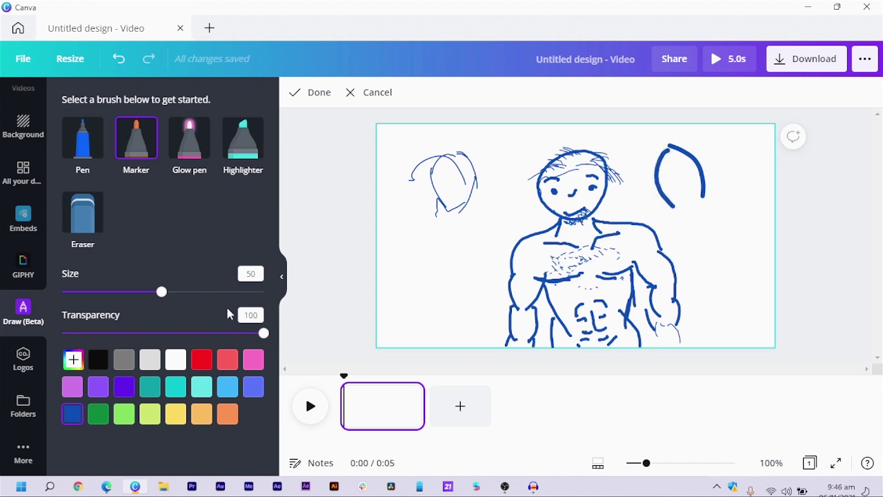
pyautogui.moveTo(163, 294); pyautogui.dragTo(105, 303)
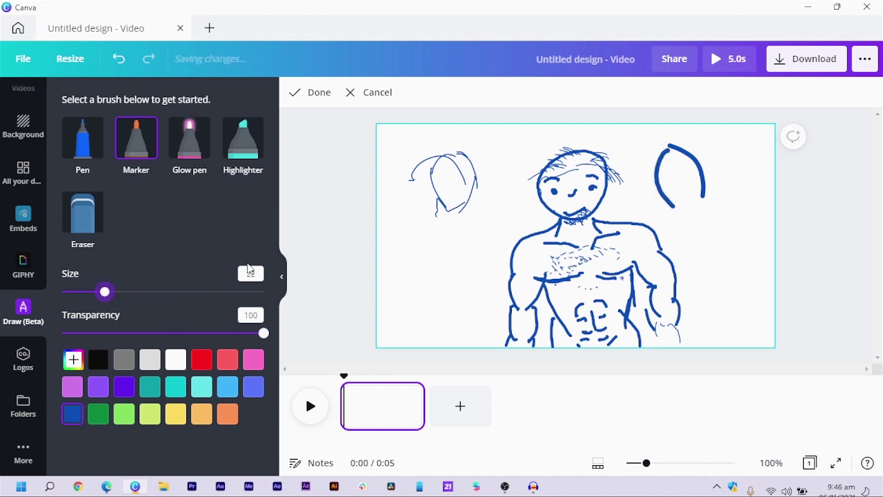
pyautogui.moveTo(683, 186); pyautogui.dragTo(726, 245)
# - Draw a pink Glow pen swirl, then red glow strokes along the page's left side
pyautogui.click(196, 172)
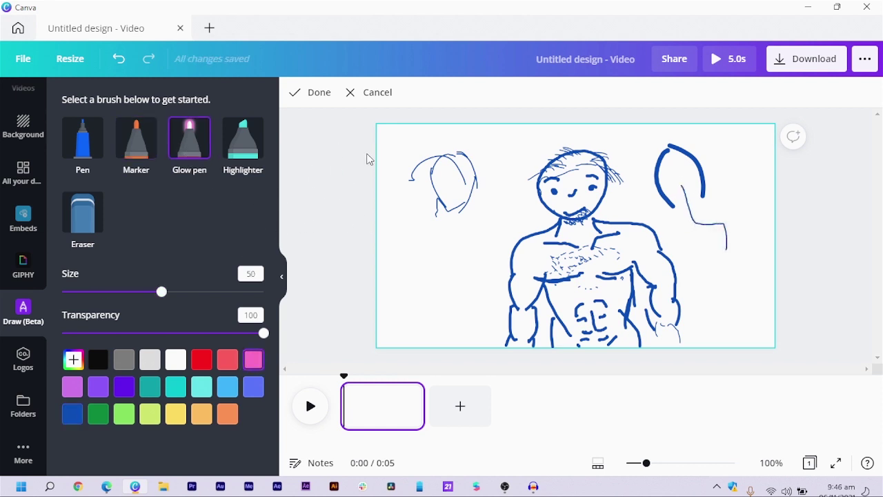
pyautogui.moveTo(381, 145)
pyautogui.mouseDown()
pyautogui.moveTo(503, 128)
pyautogui.moveTo(445, 293)
pyautogui.mouseUp()
pyautogui.click(205, 361)
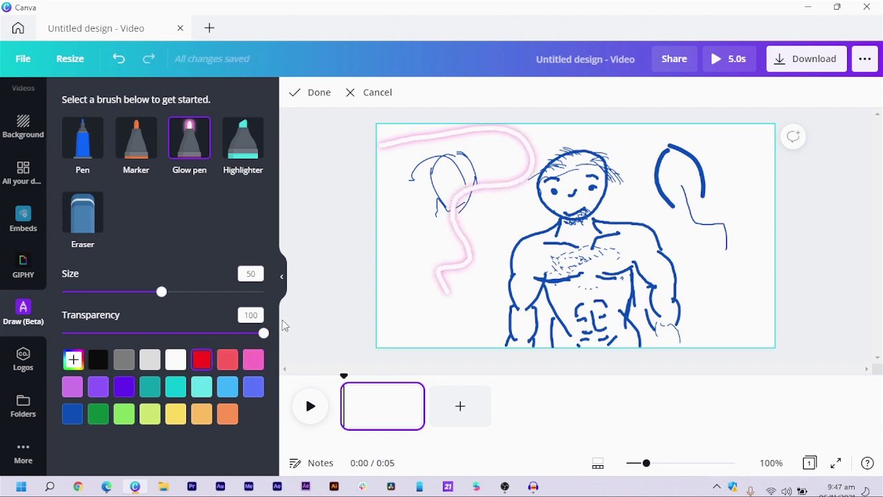
pyautogui.moveTo(398, 229)
pyautogui.mouseDown()
pyautogui.moveTo(430, 300)
pyautogui.moveTo(391, 318)
pyautogui.moveTo(440, 333)
pyautogui.moveTo(472, 289)
pyautogui.moveTo(395, 226)
pyautogui.moveTo(393, 207)
pyautogui.moveTo(400, 196)
pyautogui.moveTo(404, 204)
pyautogui.mouseUp()
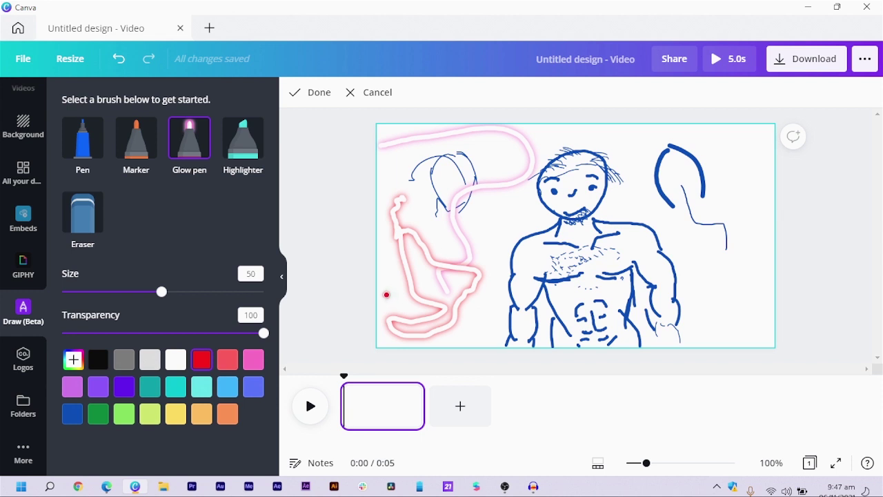
pyautogui.moveTo(385, 292)
pyautogui.mouseDown()
pyautogui.moveTo(369, 241)
pyautogui.moveTo(392, 165)
pyautogui.mouseUp()
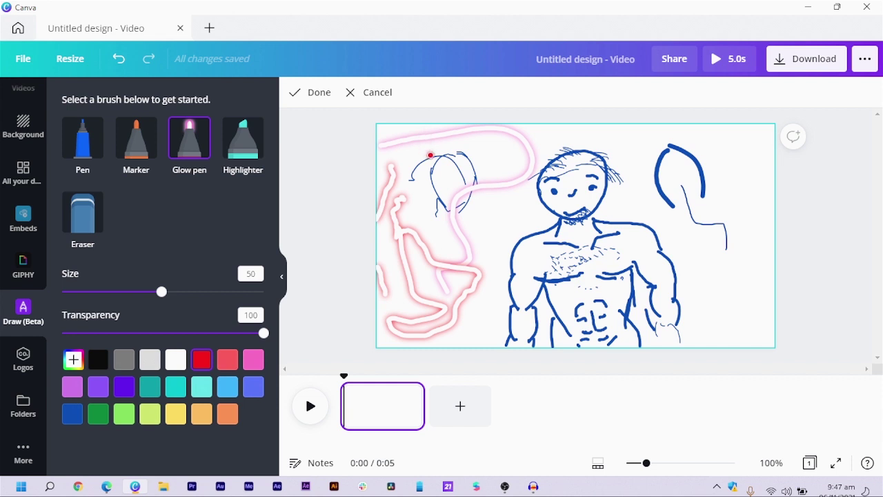
# - Draw a cyan Highlighter stroke, then erase the glow, highlight and marker strokes with a size-100 Eraser
pyautogui.click(240, 150)
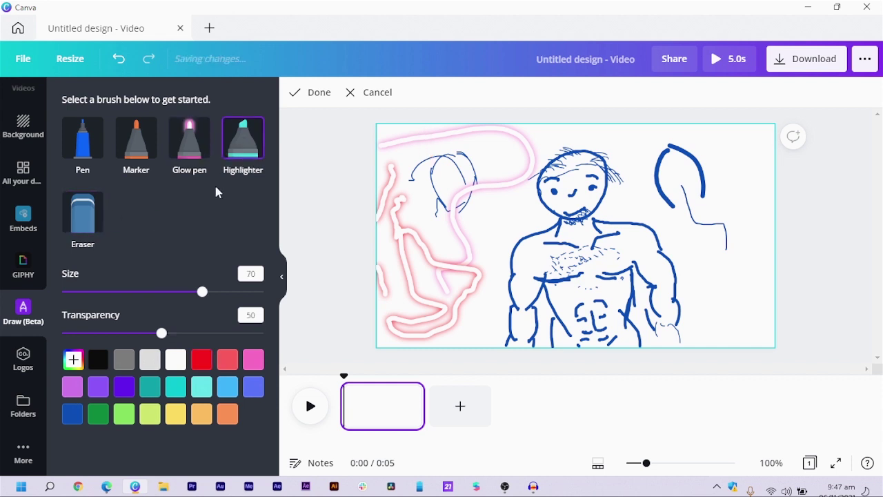
pyautogui.moveTo(748, 143)
pyautogui.mouseDown()
pyautogui.moveTo(659, 145)
pyautogui.moveTo(635, 157)
pyautogui.moveTo(719, 197)
pyautogui.moveTo(680, 218)
pyautogui.moveTo(707, 252)
pyautogui.moveTo(710, 279)
pyautogui.mouseUp()
pyautogui.click(94, 238)
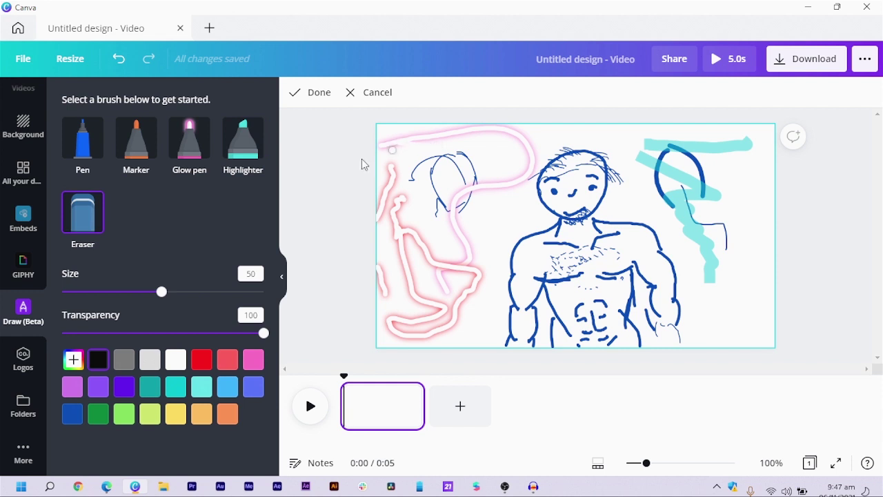
pyautogui.moveTo(162, 292); pyautogui.dragTo(266, 291)
pyautogui.moveTo(395, 141)
pyautogui.mouseDown()
pyautogui.moveTo(417, 166)
pyautogui.moveTo(444, 236)
pyautogui.moveTo(414, 280)
pyautogui.moveTo(363, 173)
pyautogui.moveTo(404, 243)
pyautogui.moveTo(388, 169)
pyautogui.moveTo(453, 127)
pyautogui.moveTo(501, 138)
pyautogui.moveTo(511, 149)
pyautogui.moveTo(500, 170)
pyautogui.moveTo(449, 185)
pyautogui.moveTo(411, 168)
pyautogui.moveTo(457, 159)
pyautogui.moveTo(469, 227)
pyautogui.moveTo(433, 286)
pyautogui.moveTo(381, 288)
pyautogui.moveTo(452, 262)
pyautogui.moveTo(428, 309)
pyautogui.moveTo(345, 319)
pyautogui.moveTo(377, 320)
pyautogui.moveTo(449, 266)
pyautogui.moveTo(459, 247)
pyautogui.moveTo(471, 298)
pyautogui.moveTo(408, 324)
pyautogui.moveTo(389, 207)
pyautogui.mouseUp()
pyautogui.moveTo(673, 130)
pyautogui.mouseDown()
pyautogui.moveTo(722, 203)
pyautogui.moveTo(637, 142)
pyautogui.moveTo(735, 205)
pyautogui.moveTo(755, 152)
pyautogui.moveTo(702, 252)
pyautogui.moveTo(708, 257)
pyautogui.mouseUp()
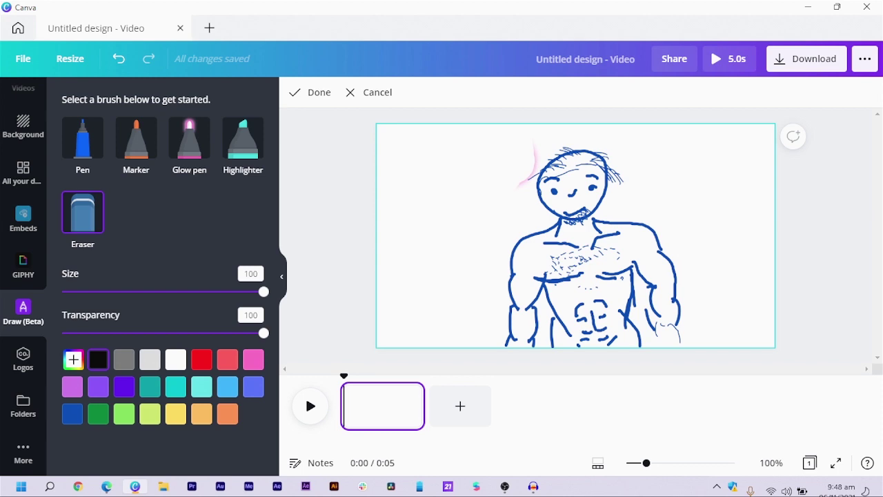